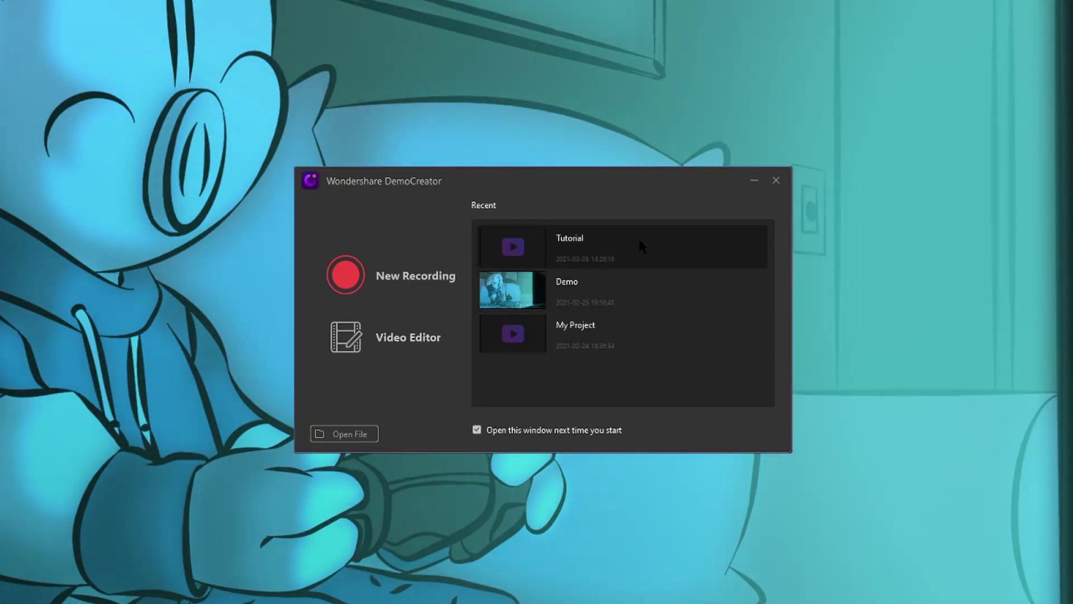
Step: Open the recent Tutorial.dcproj project, glance at the caption templates, and return to the media library
click(641, 241)
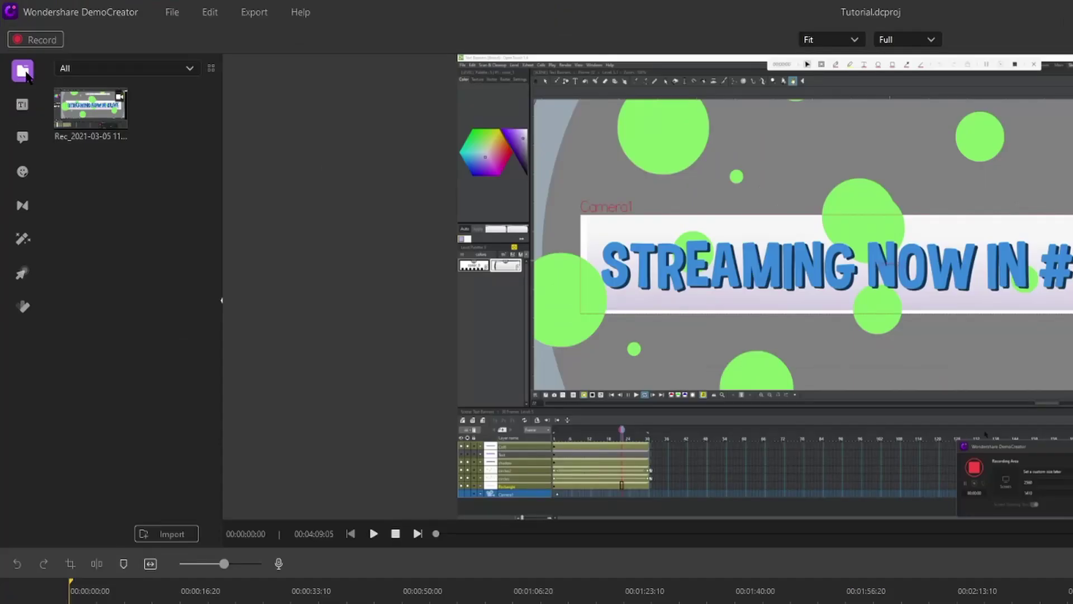
click(23, 105)
click(22, 71)
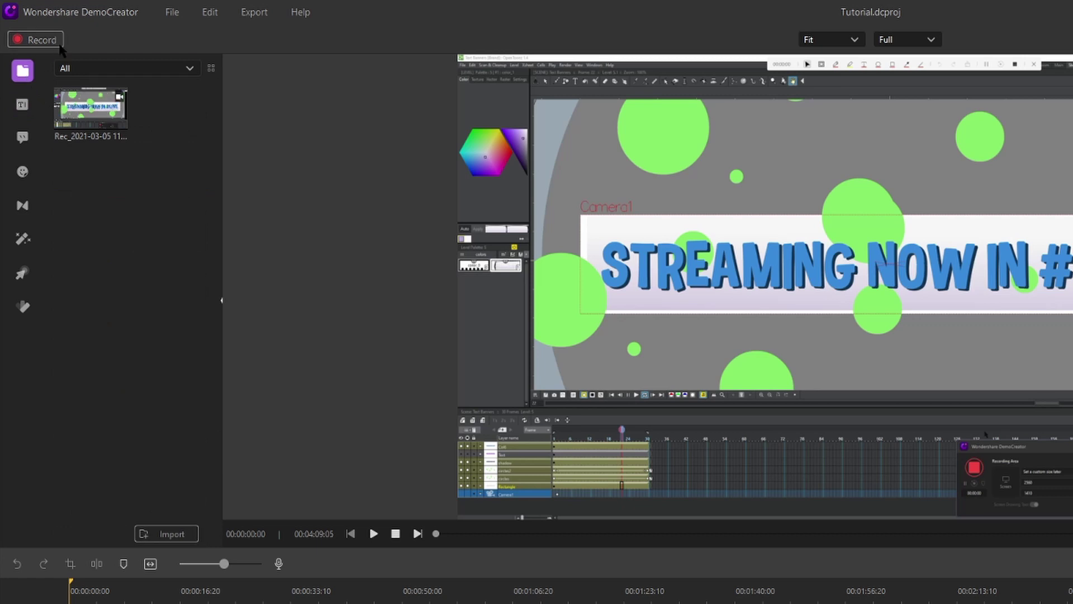
Step: Import the Finding Light track from the Audio > Music folder into the media library
right_click(169, 155)
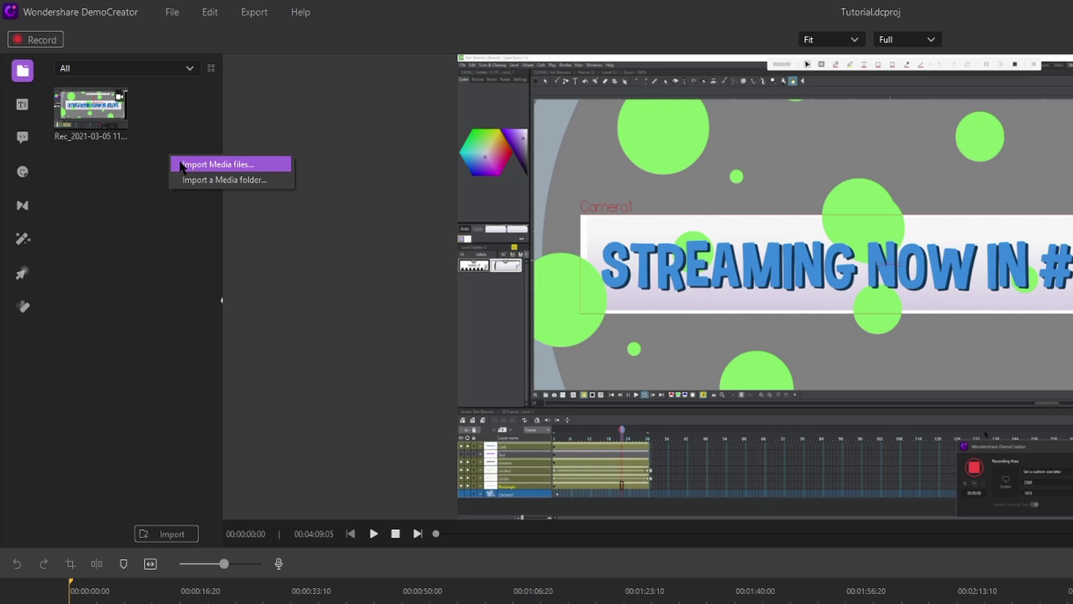
click(180, 165)
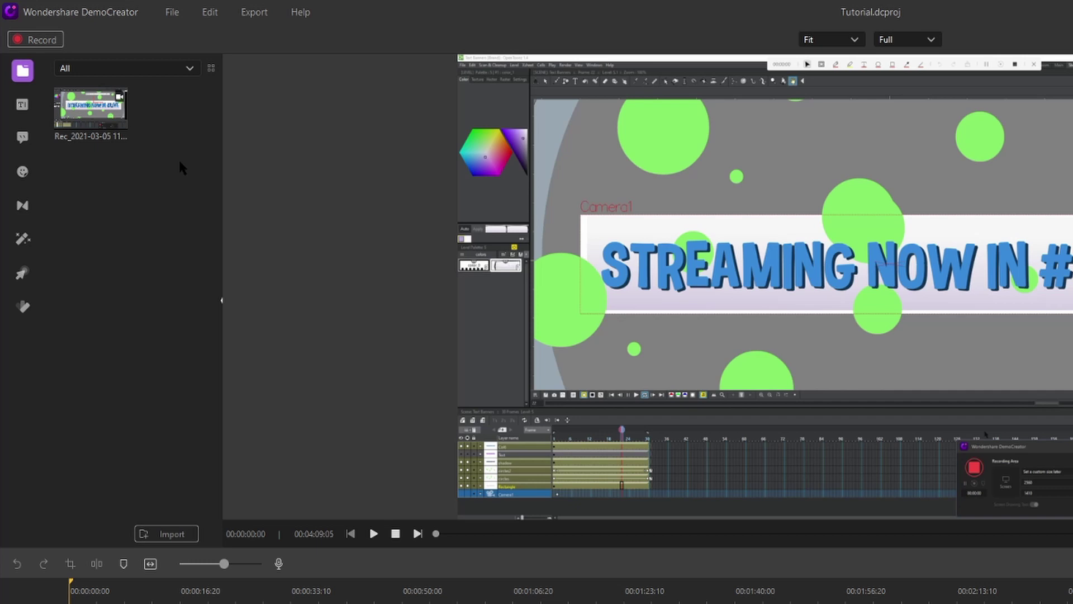
double_click(204, 115)
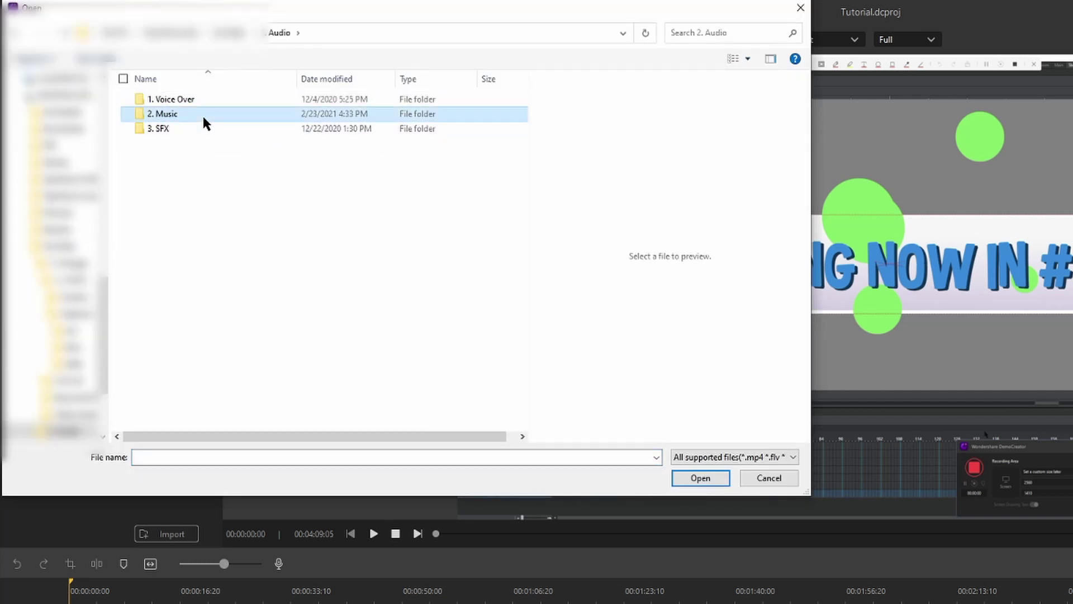
double_click(203, 115)
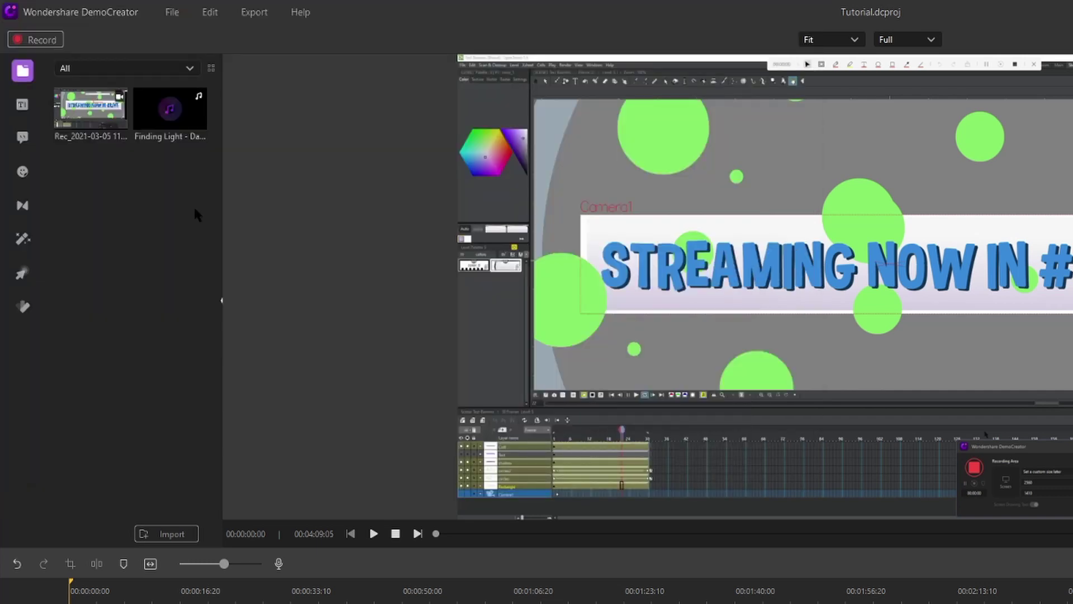
click(178, 126)
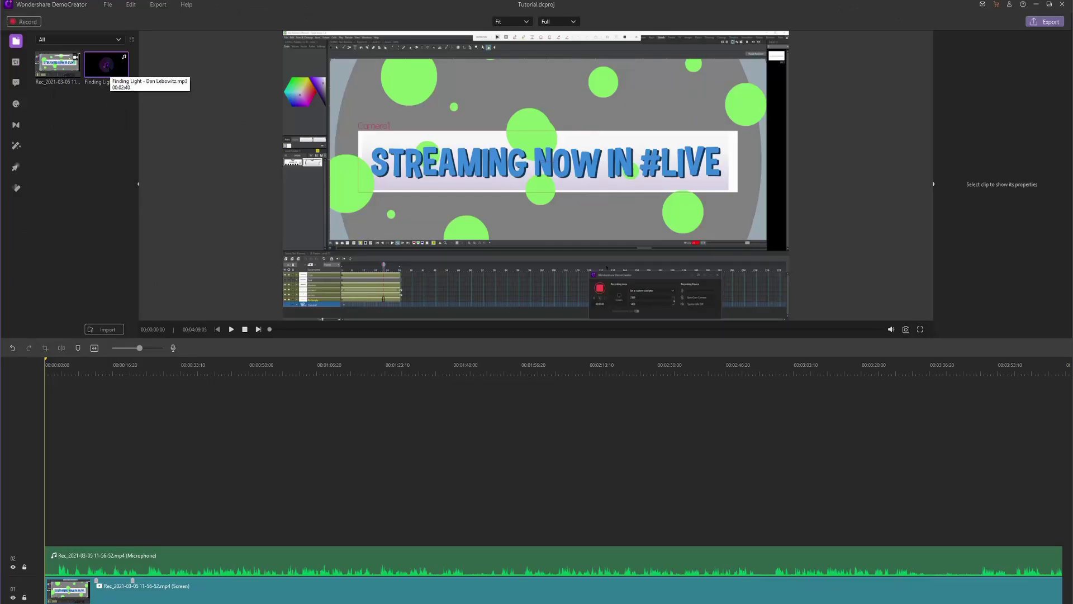
Step: Put Finding Light on a new timeline track at 44% volume with a keyframed fade-out
drag(106, 66, 47, 511)
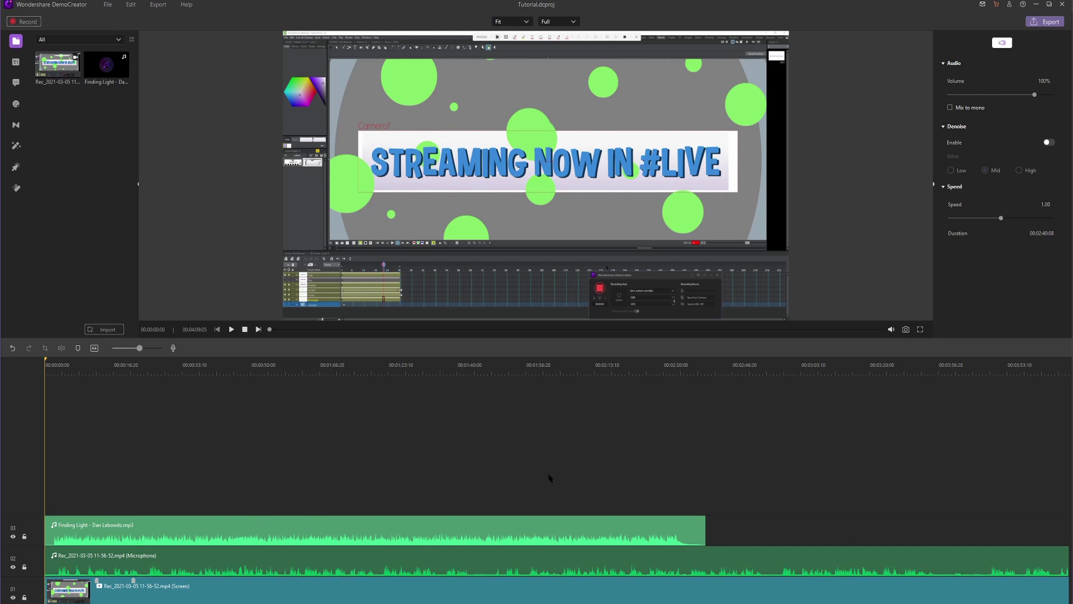
drag(1034, 94, 987, 95)
right_click(76, 524)
click(114, 479)
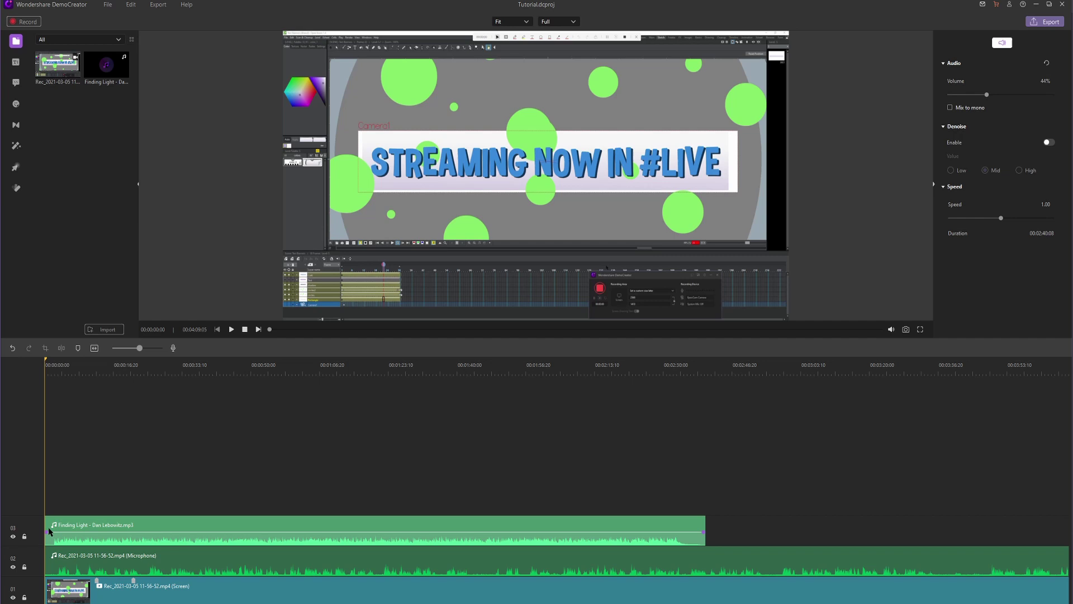
click(92, 532)
drag(705, 534, 606, 532)
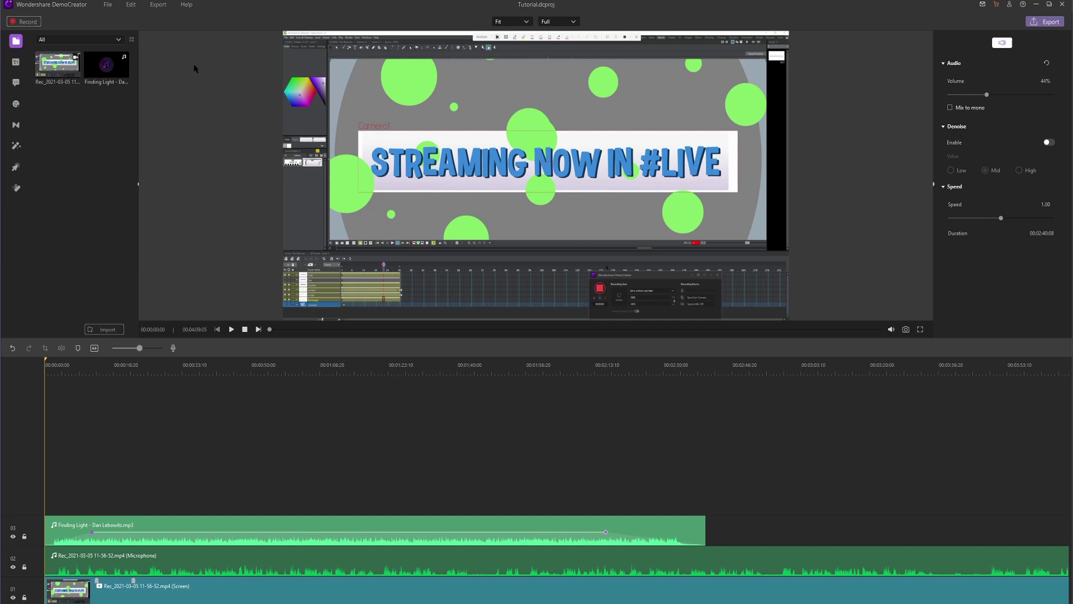
Step: Export an MP4 named 'Opentoonz Tutorial' at 2560*1410 and 30 fps
click(158, 5)
click(177, 20)
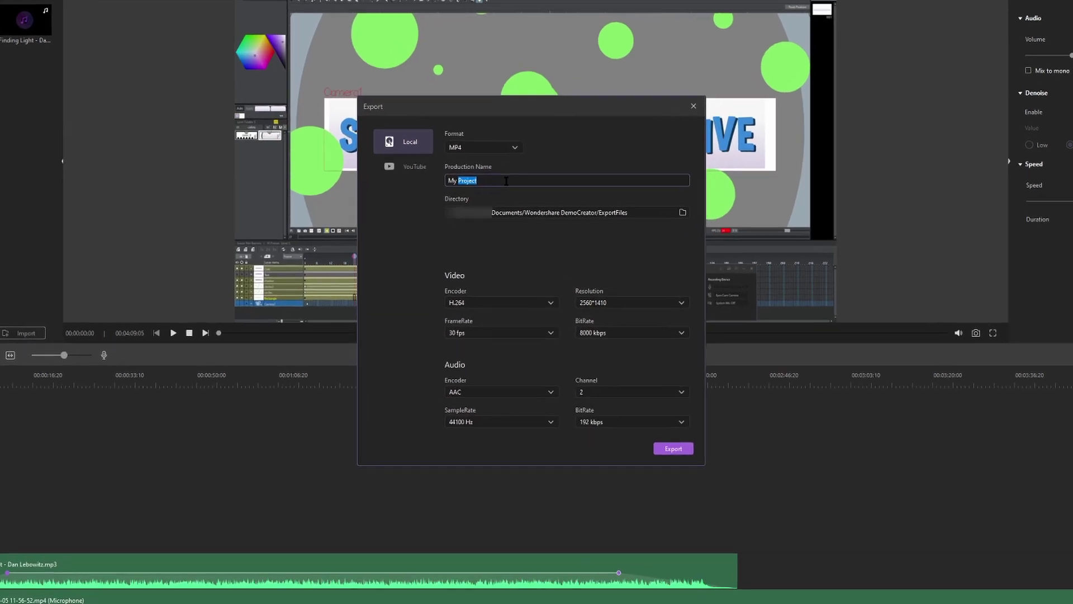
text(Opentoonz Tutorial)
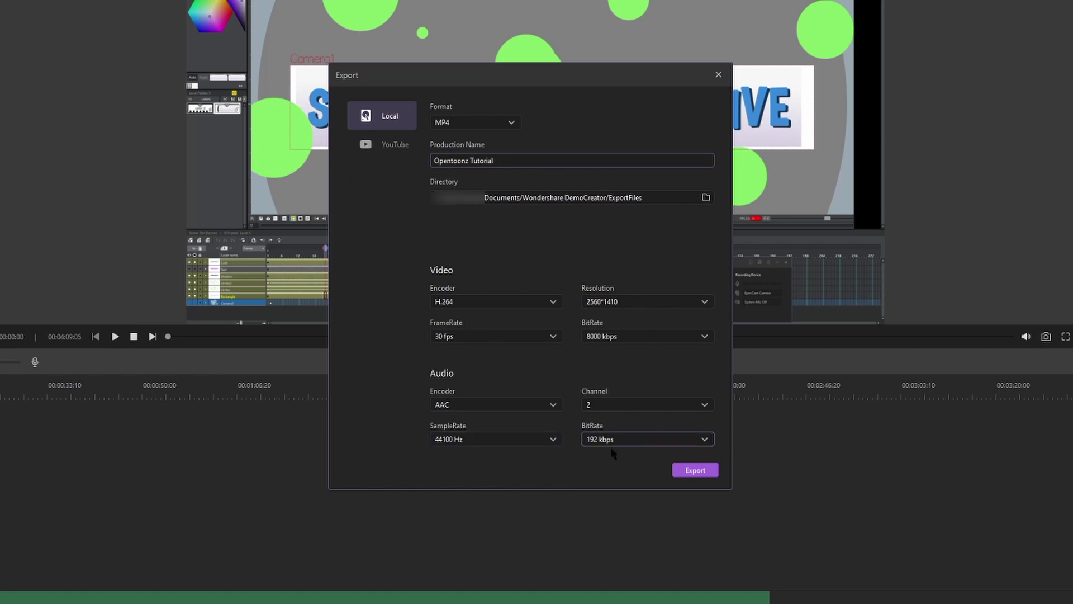
click(656, 242)
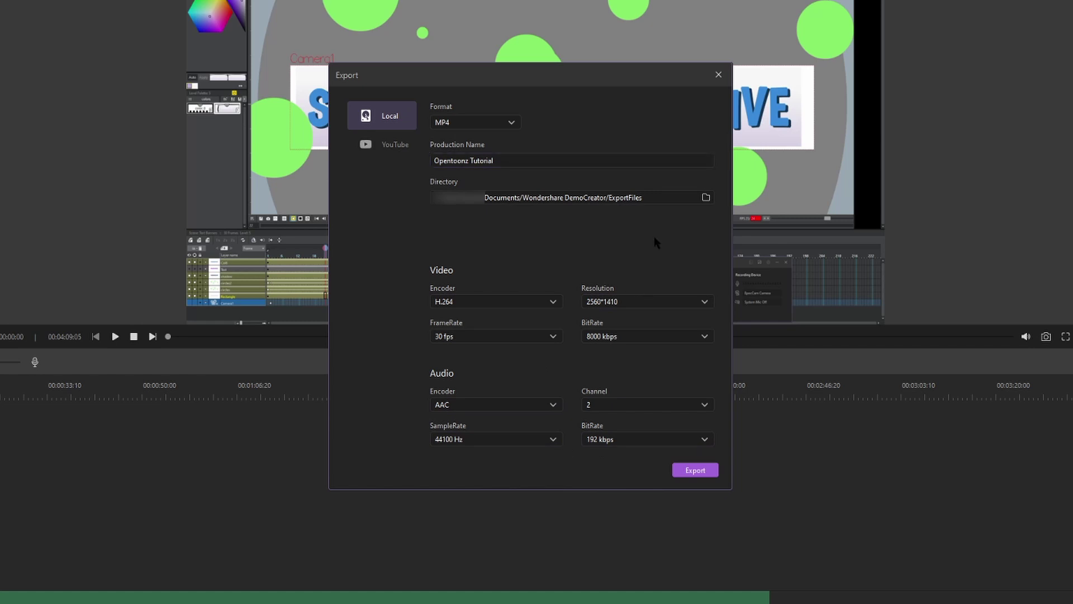
click(662, 302)
click(522, 352)
click(525, 336)
click(547, 336)
click(694, 468)
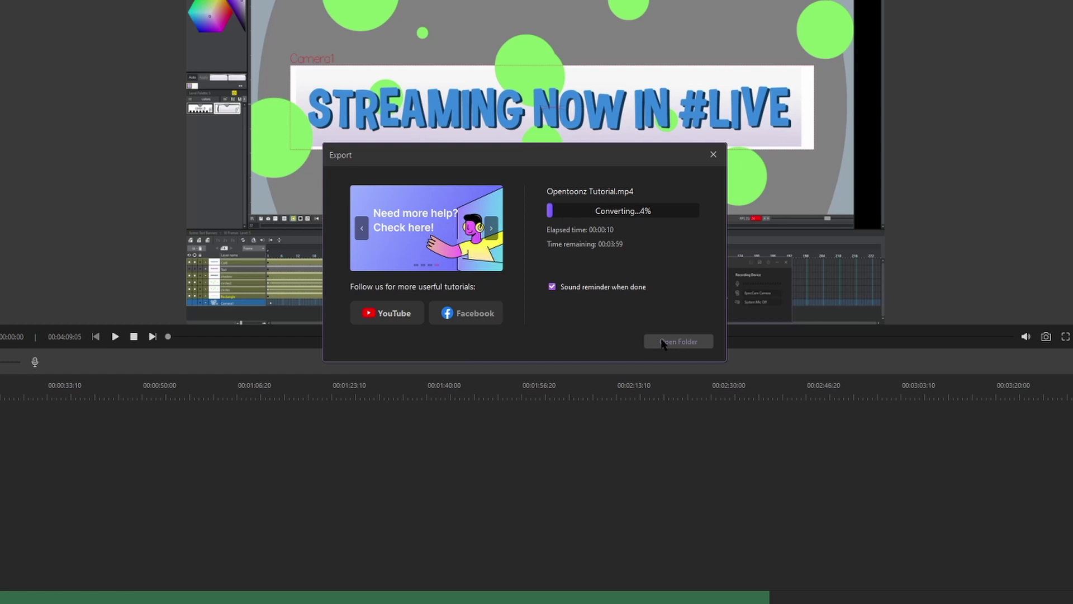
Step: Cancel the running export, then reopen and close the Create Video export settings
click(714, 155)
click(568, 278)
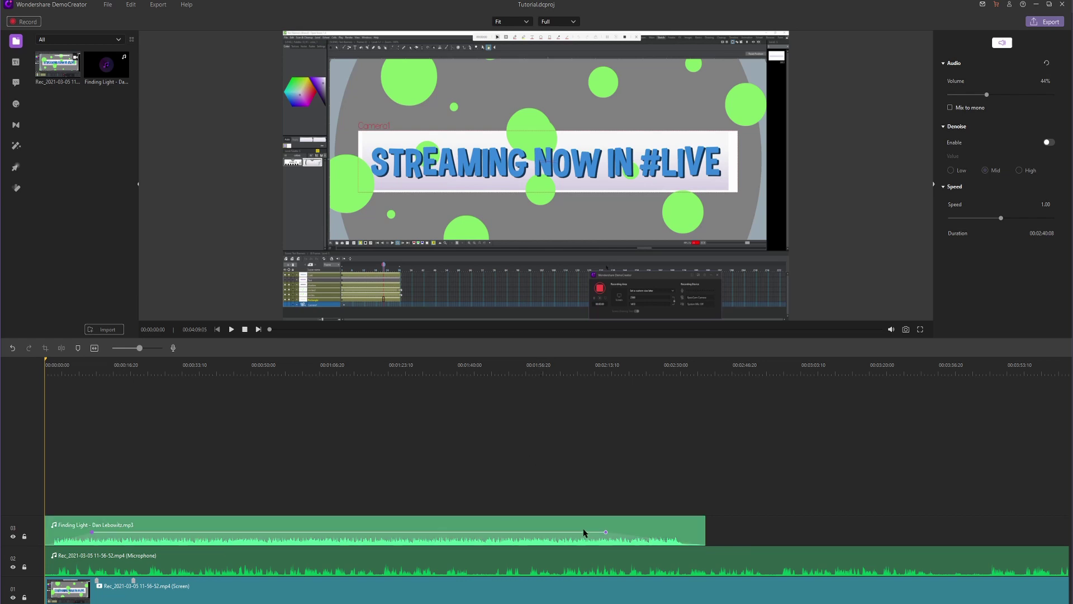
click(156, 5)
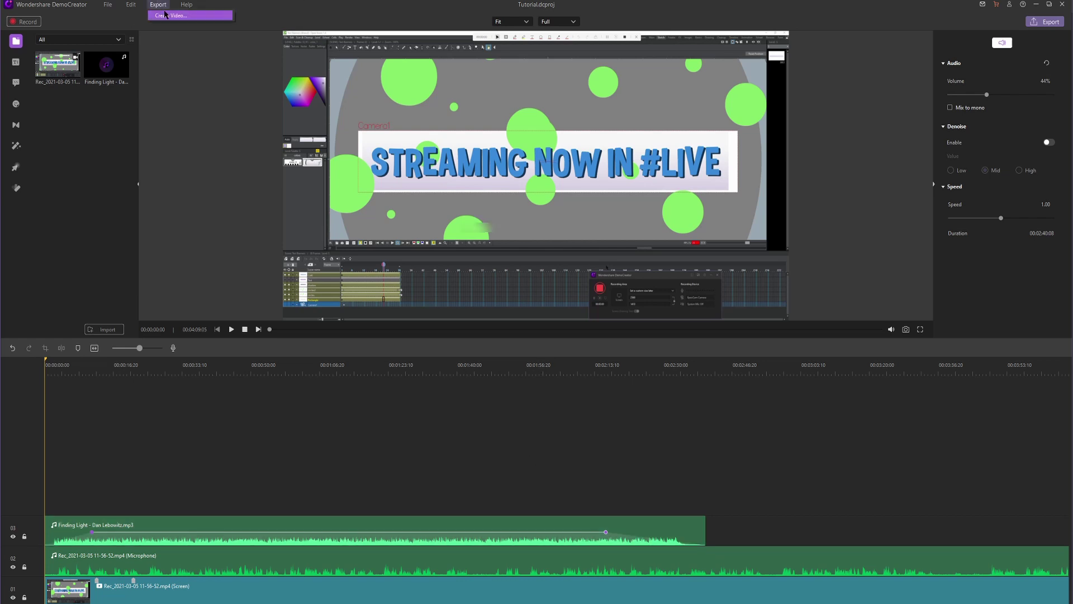
click(168, 16)
click(666, 143)
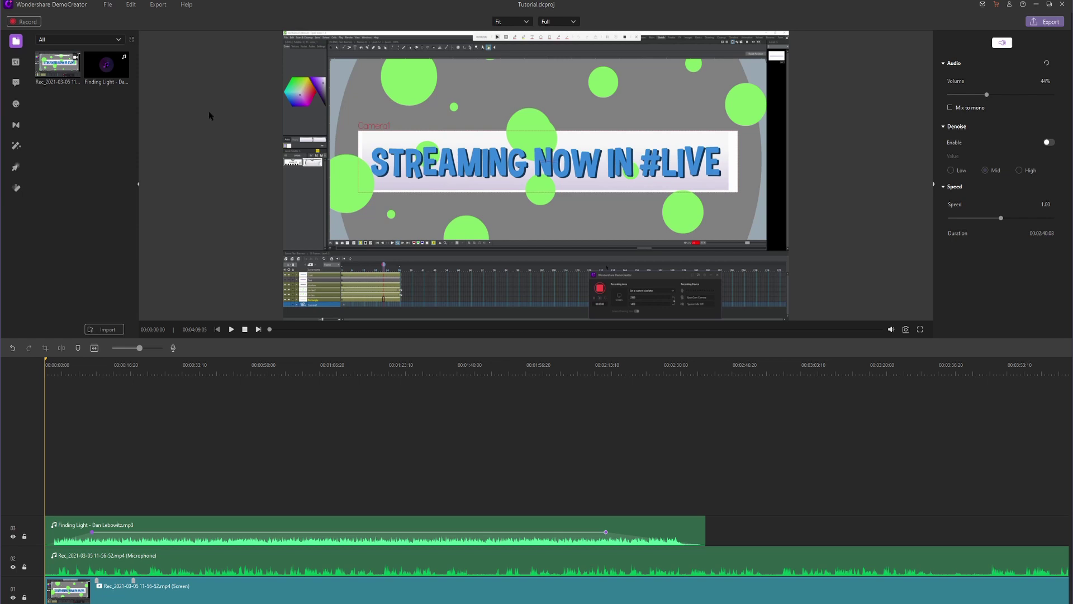
click(107, 4)
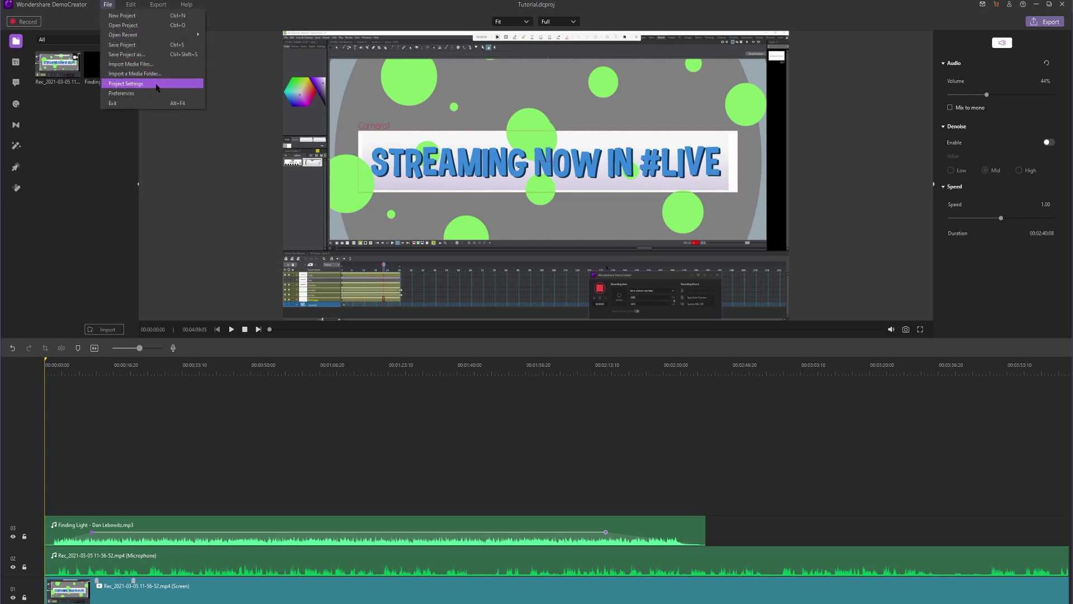
Step: In Project Settings, choose 1920 x 1080 (Full HD) resolution and keep the frame rate at 30 fps
click(126, 83)
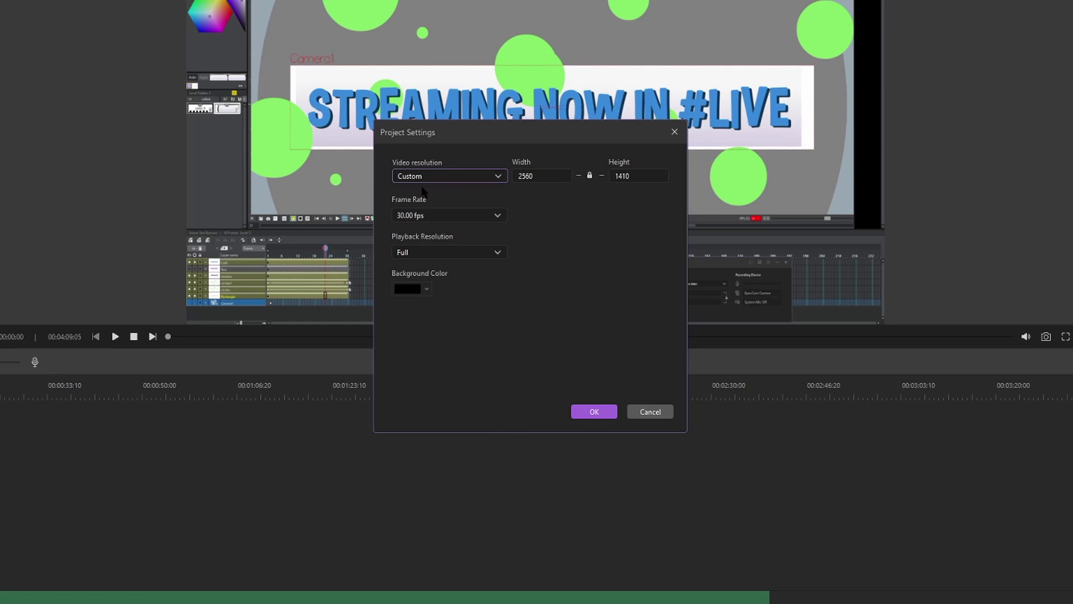
click(444, 176)
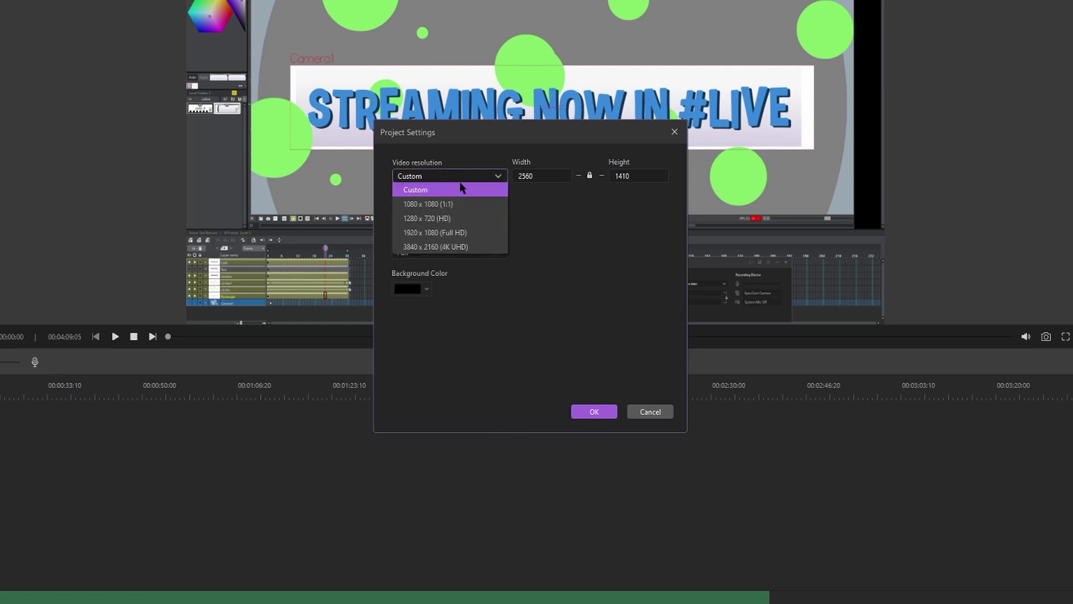
click(485, 232)
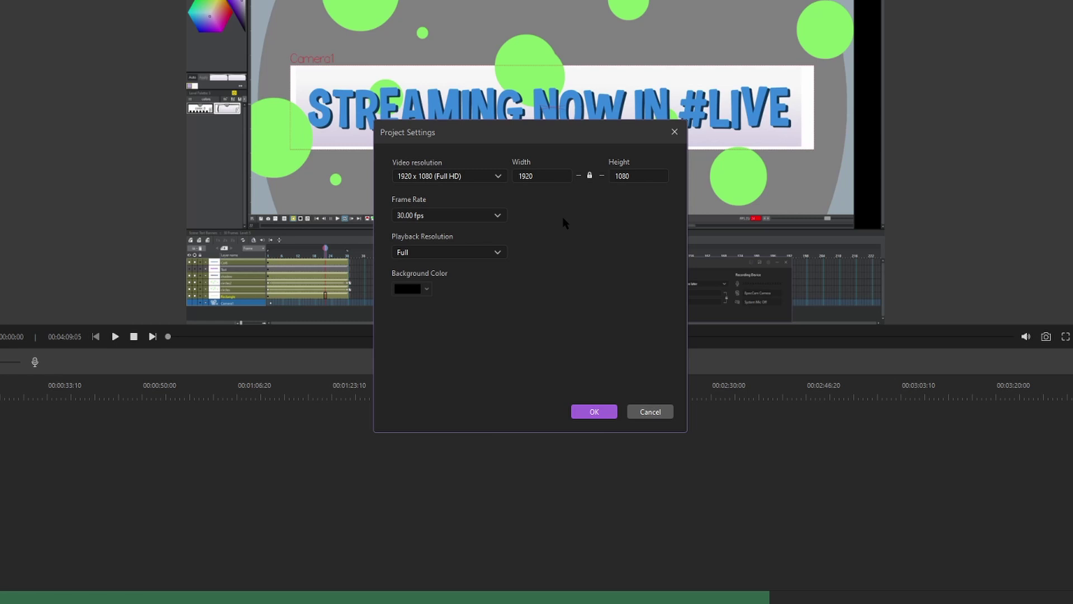
click(494, 215)
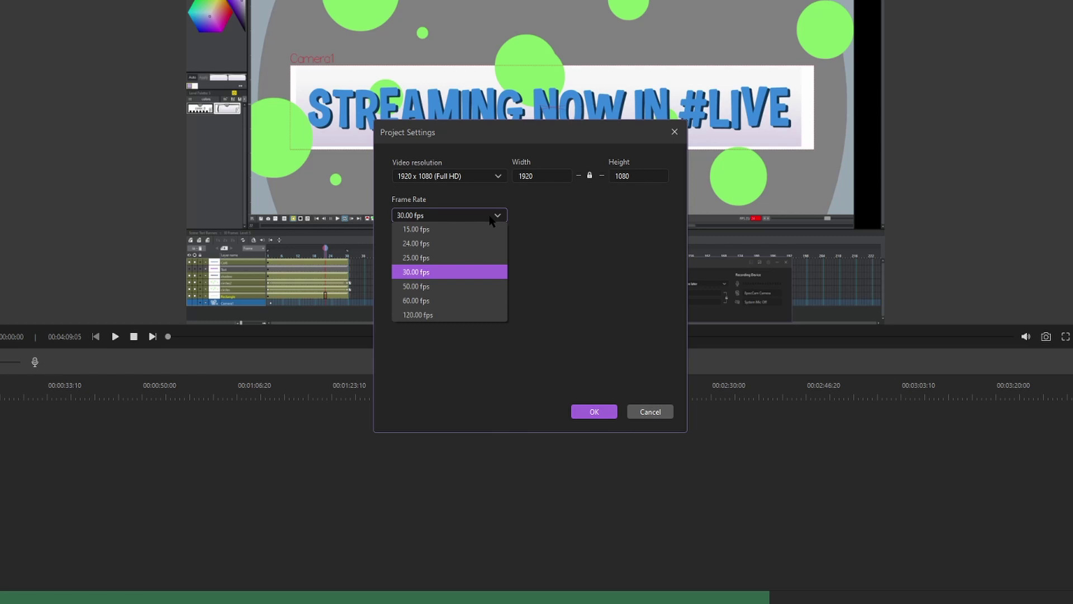
click(489, 273)
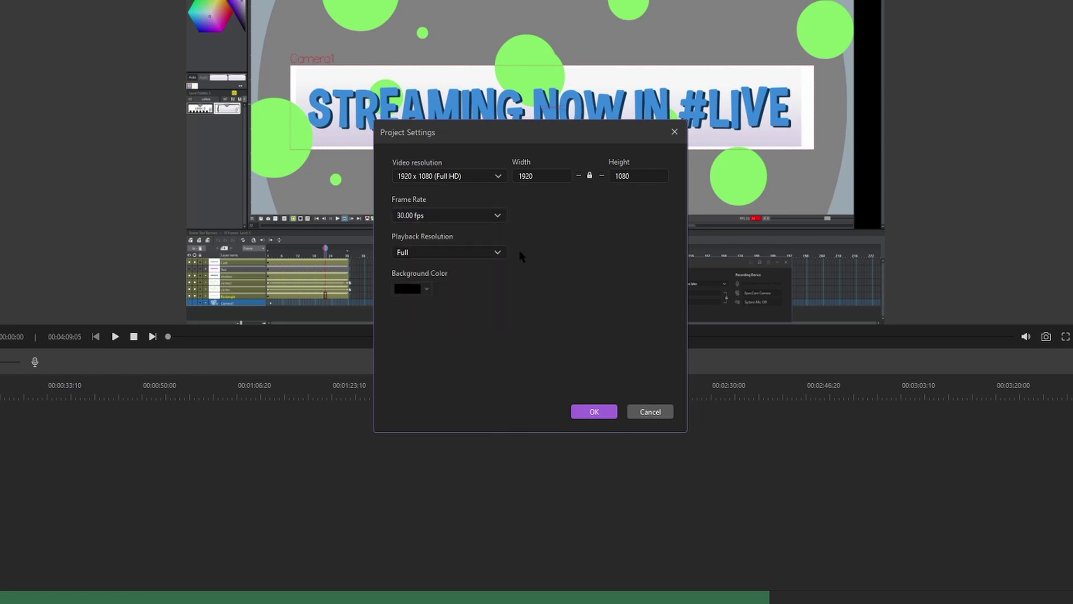
Step: Try 1/4 and 1/16 playback resolutions, finally leaving playback resolution at Full
click(503, 253)
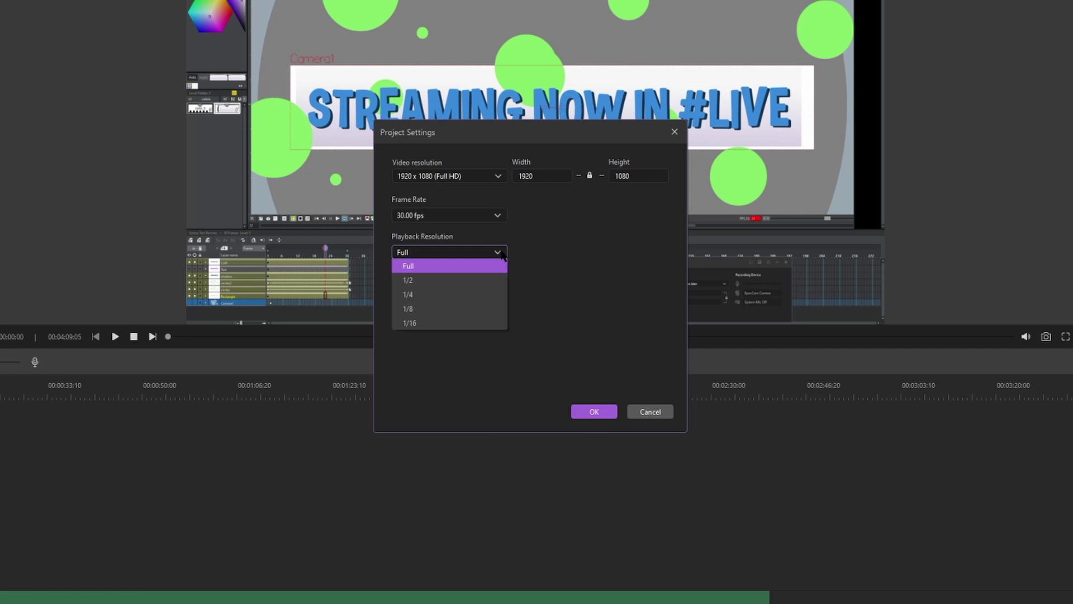
click(474, 295)
click(468, 253)
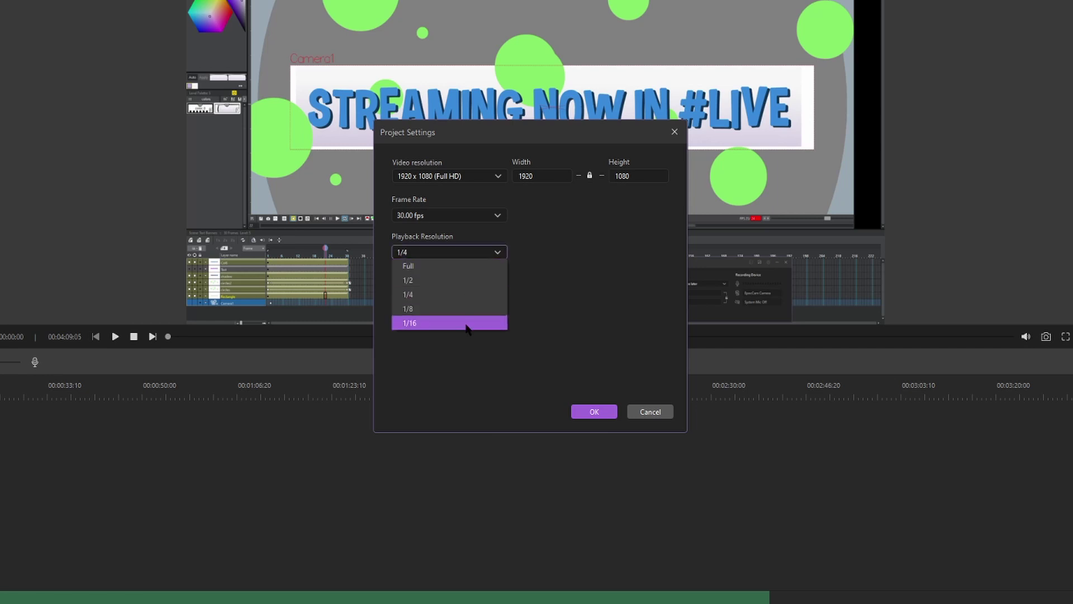
click(469, 322)
click(477, 255)
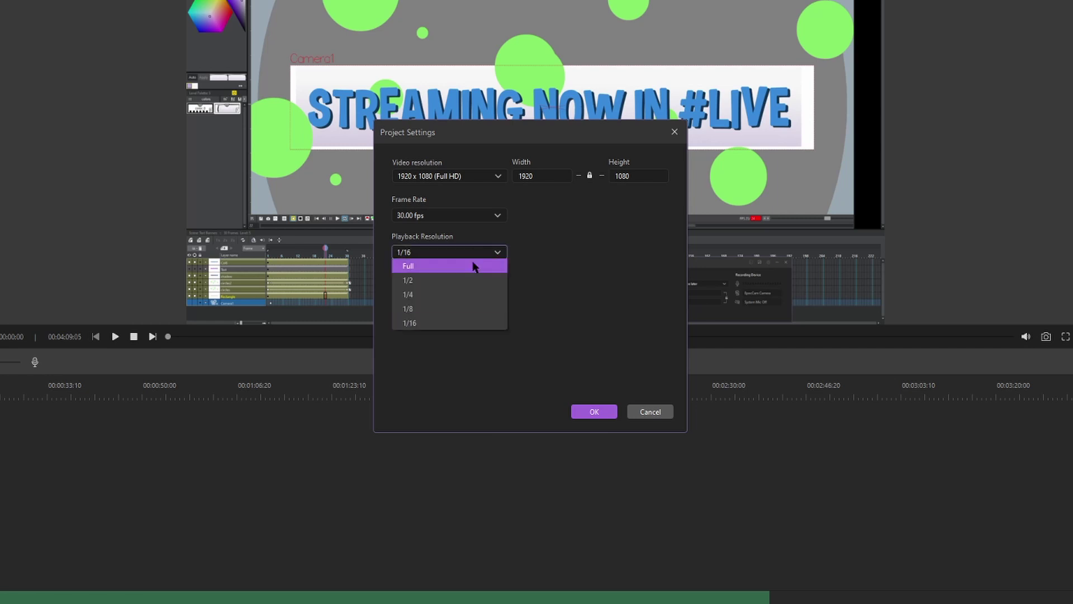
click(474, 267)
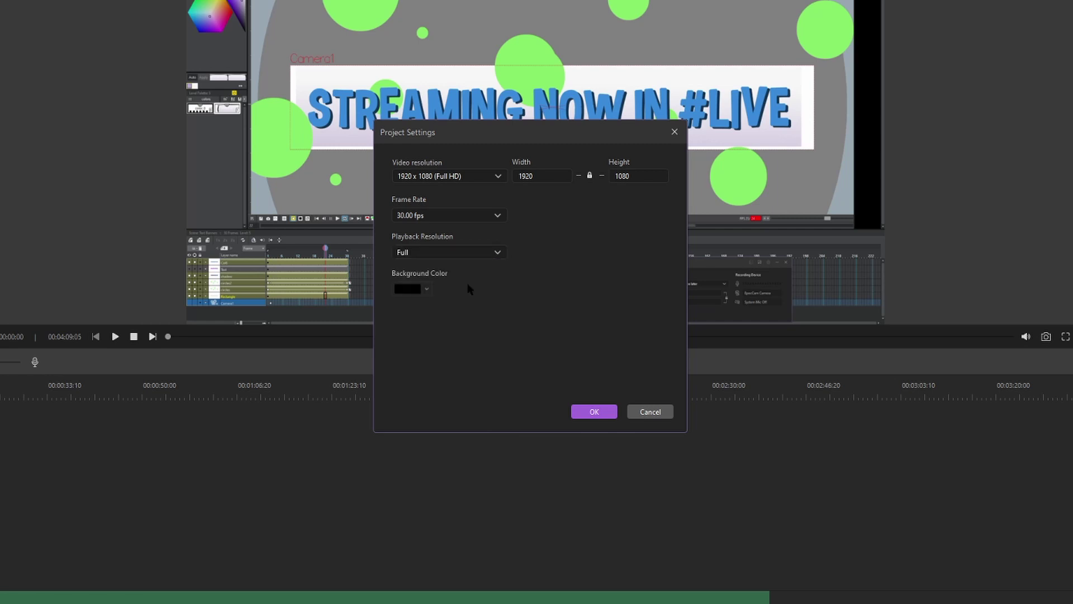
click(468, 253)
click(473, 323)
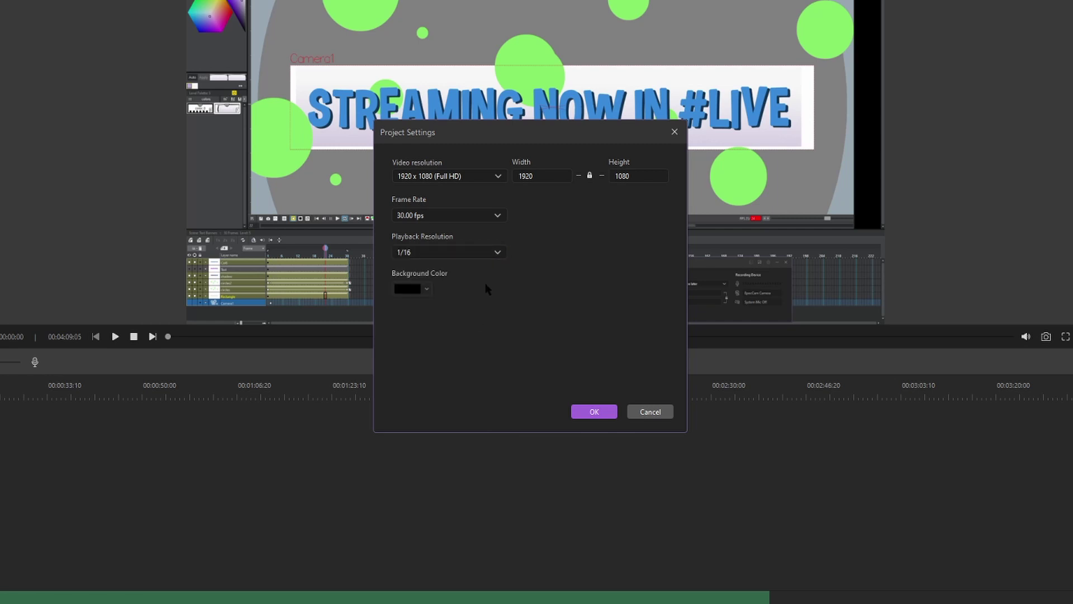
click(493, 254)
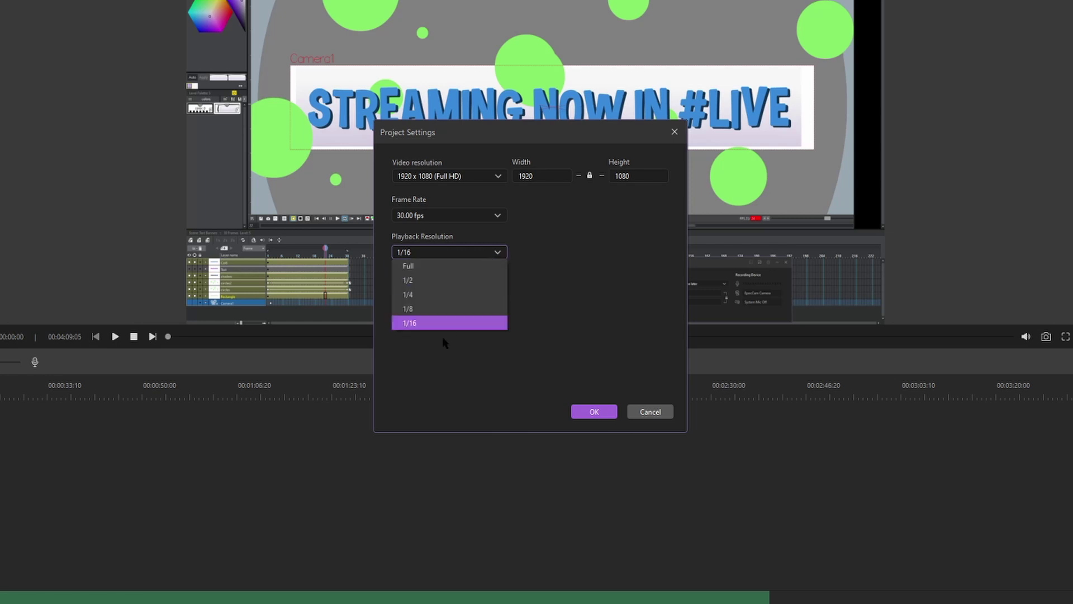
click(417, 267)
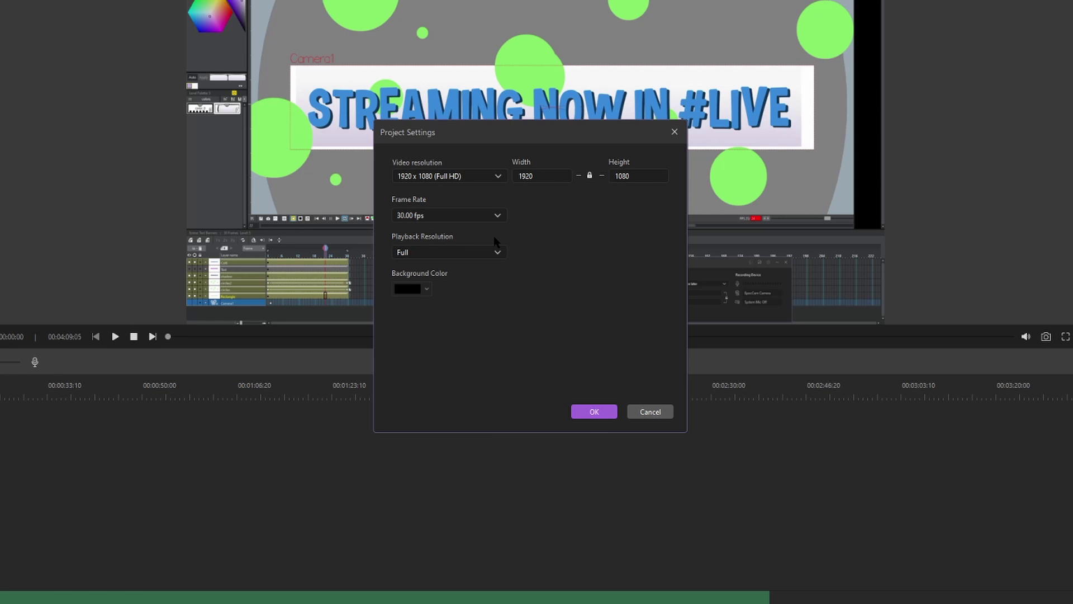
Step: Pick a dark blue background colour, confirm the settings, and select the Screen clip on track 01
click(426, 289)
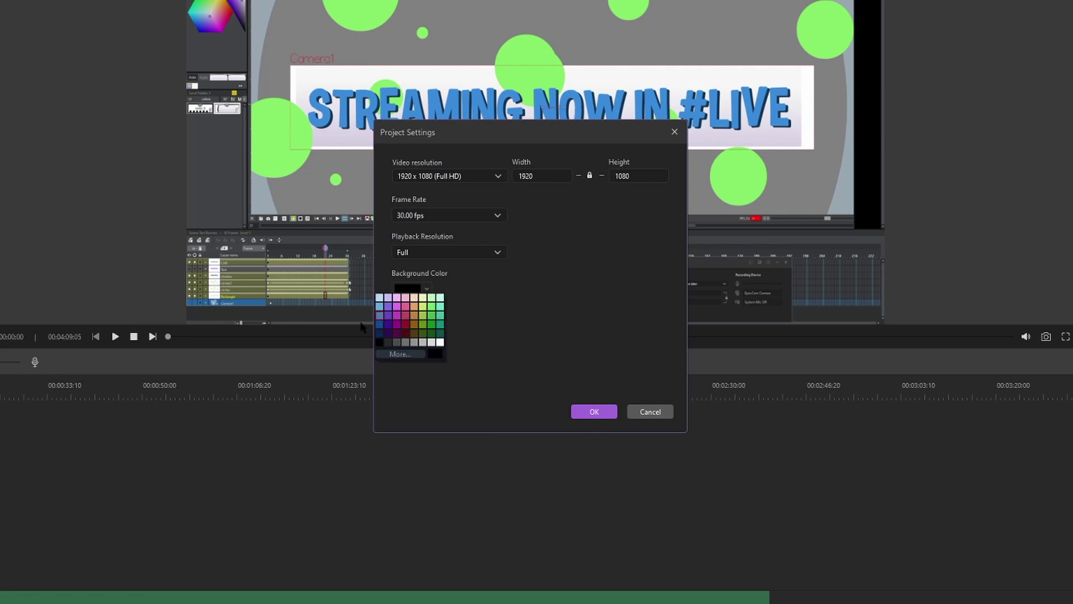
click(382, 318)
click(594, 411)
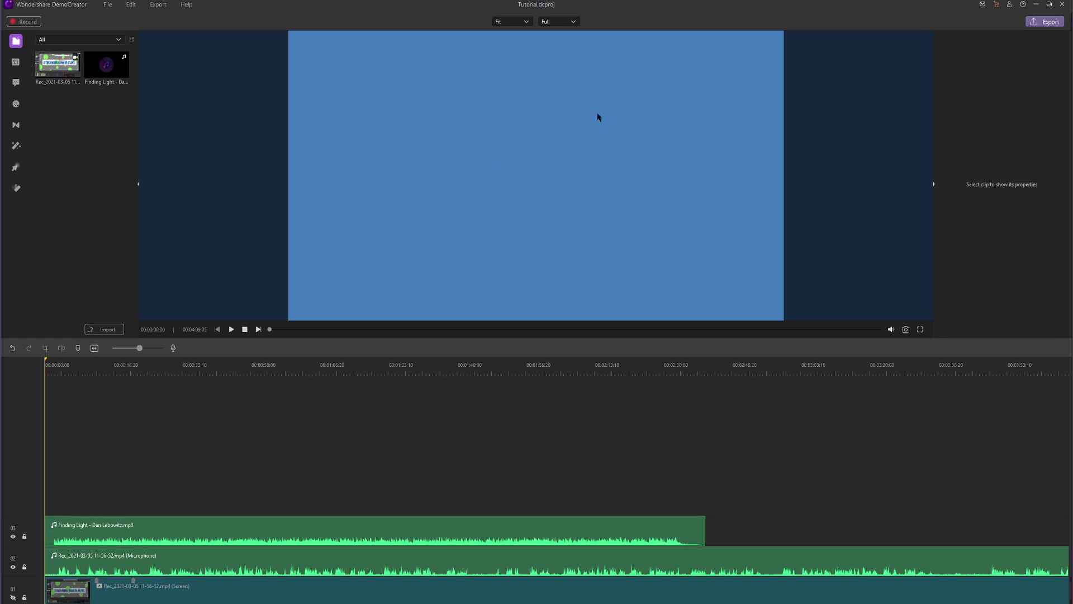
click(586, 313)
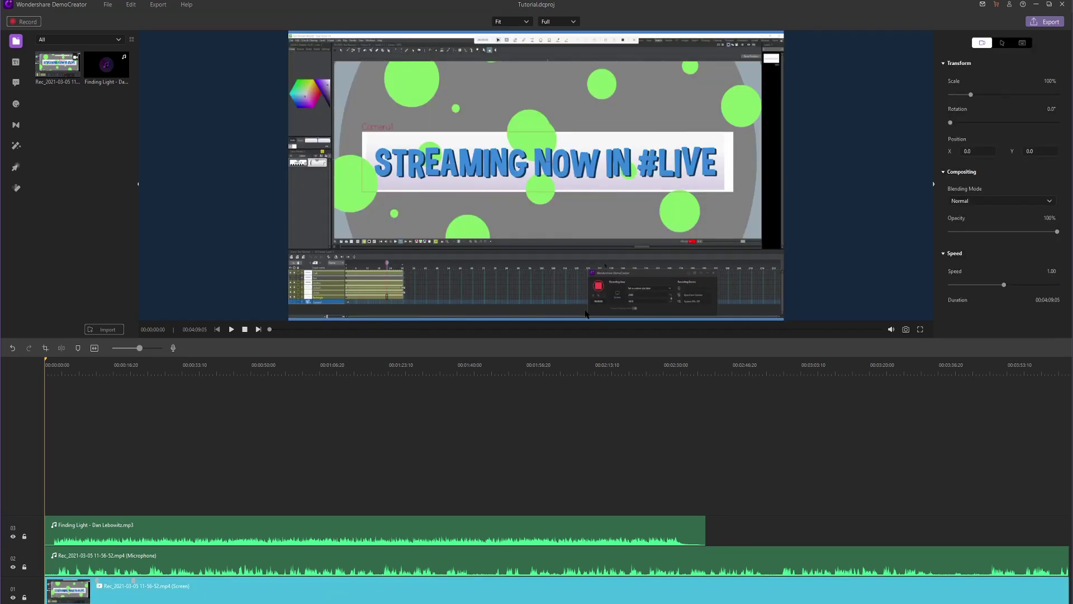
Step: Scale the screen recording to 103% and drag it to the vertical centre guide (Y 0.1)
click(706, 113)
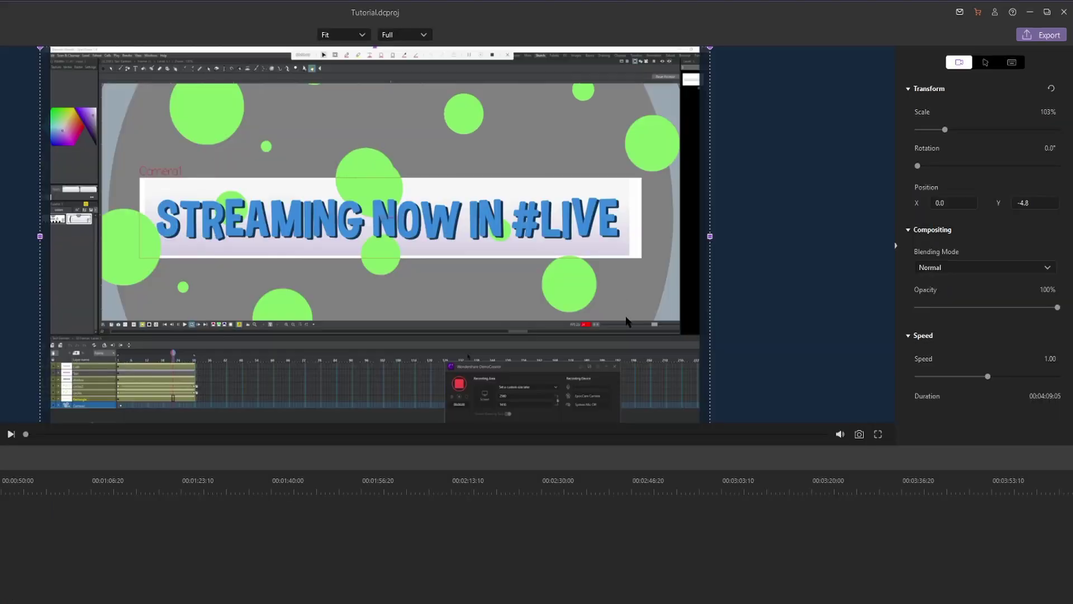
scroll(711, 192, up, 3)
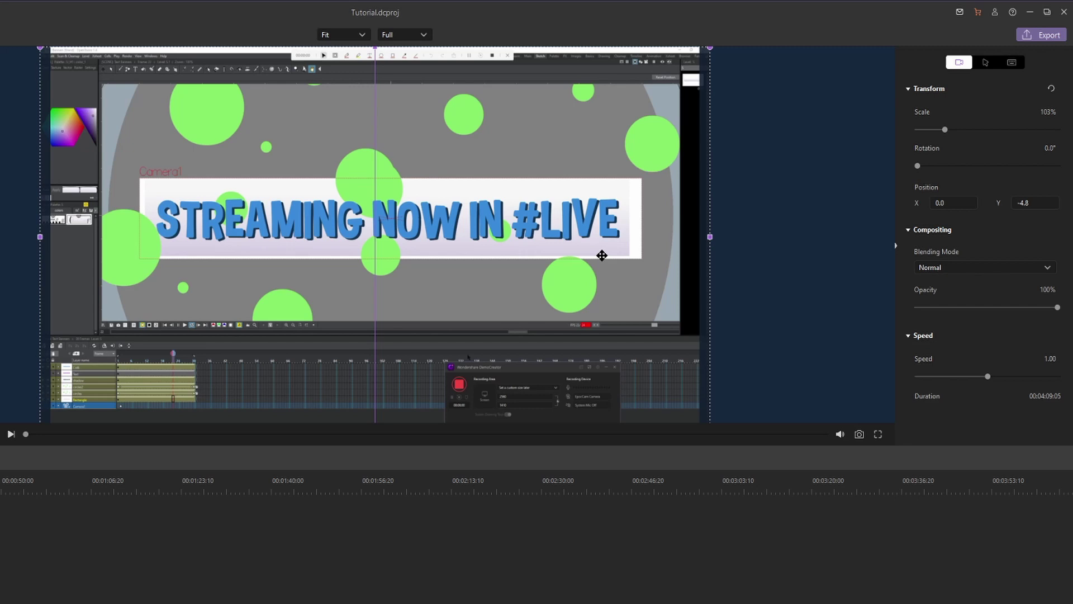
drag(603, 252, 604, 249)
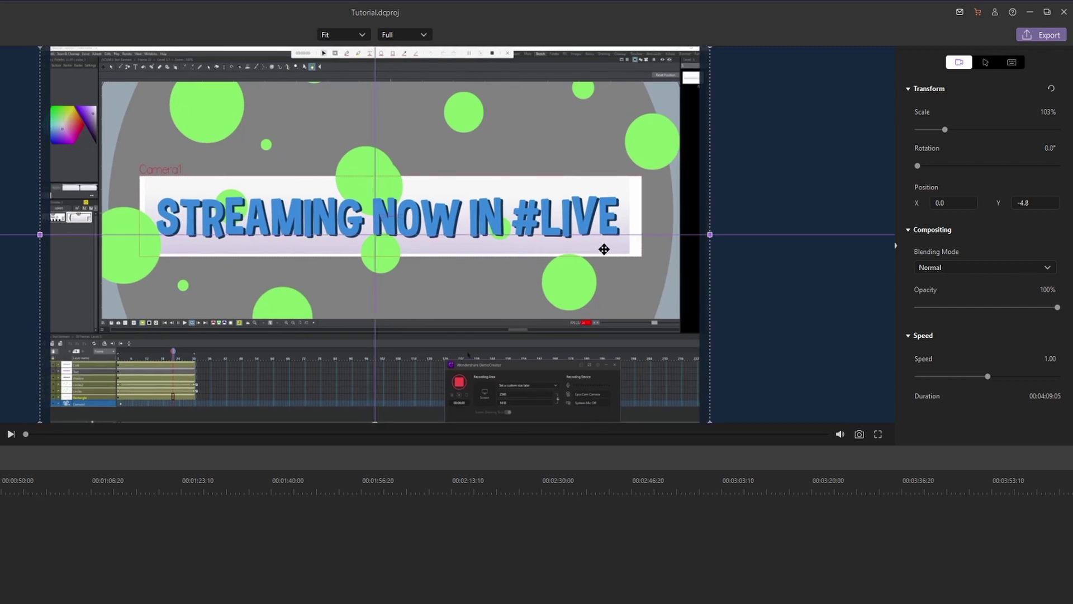
drag(604, 249, 604, 250)
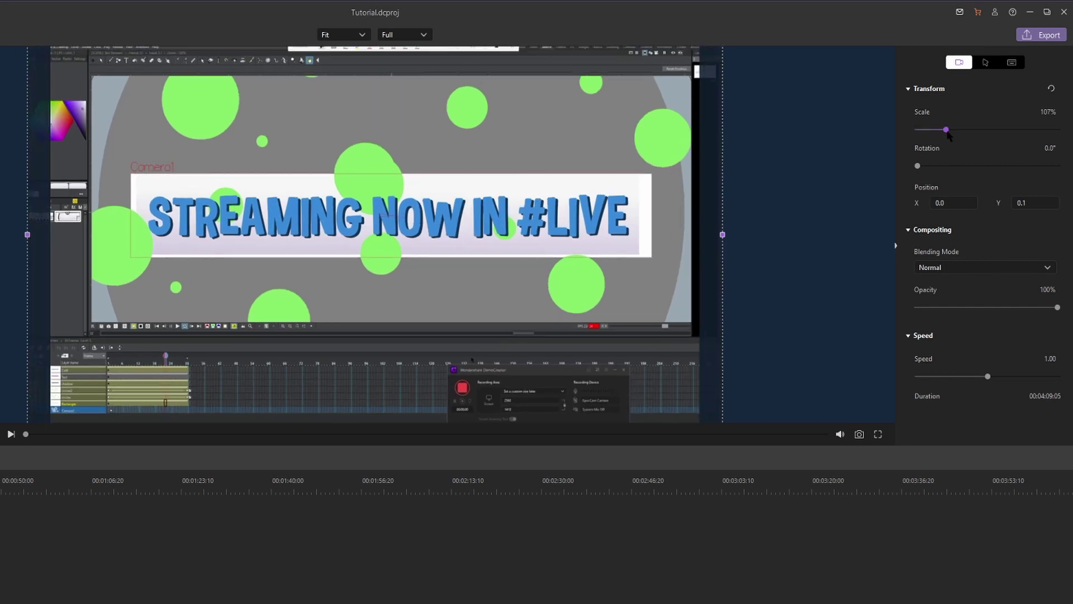
click(801, 253)
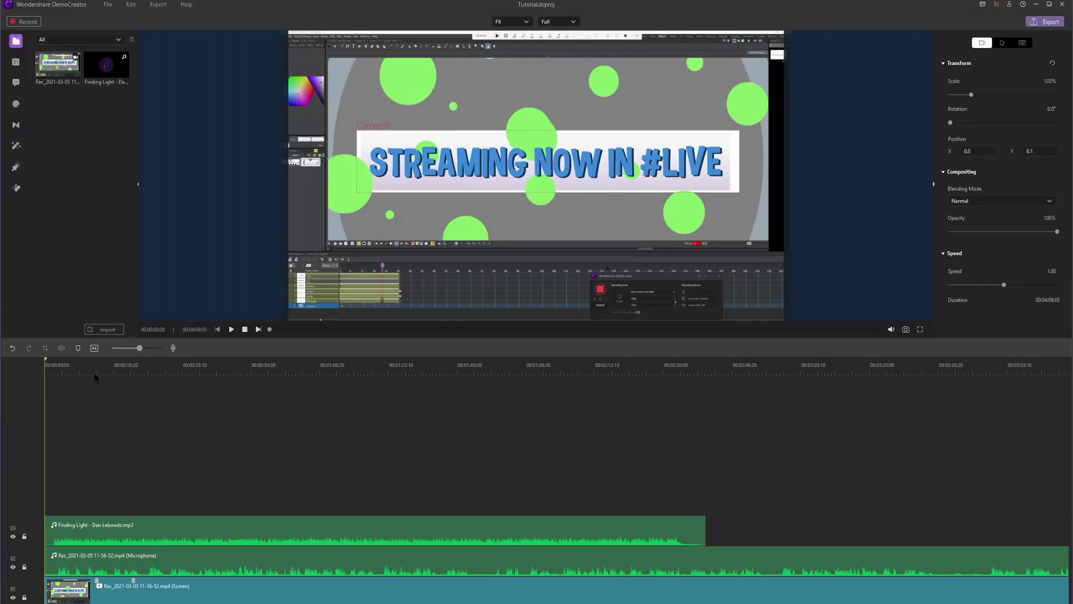
click(231, 329)
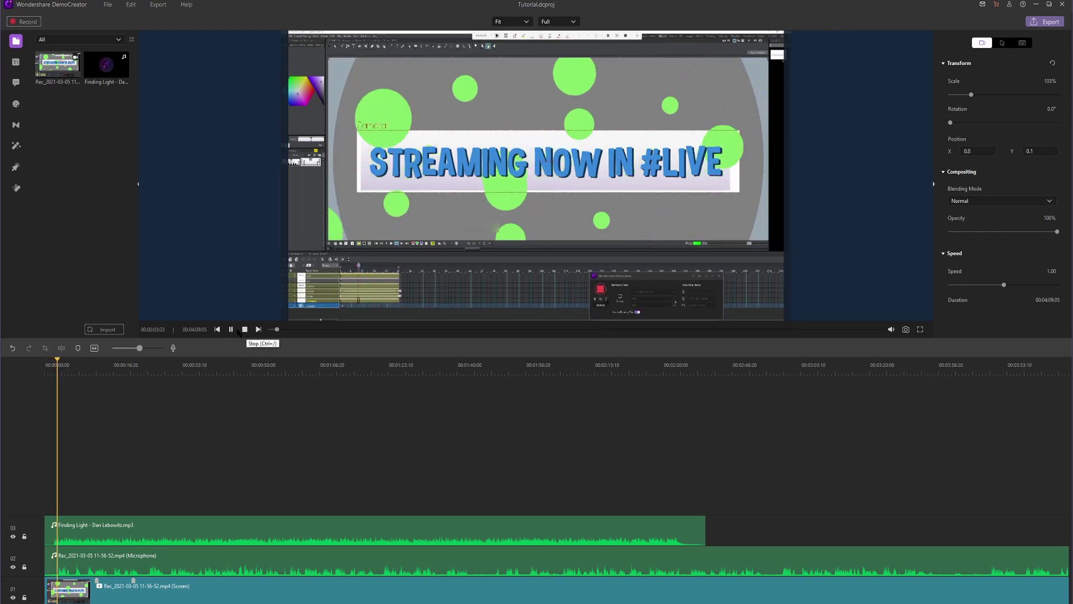
key(space)
click(162, 5)
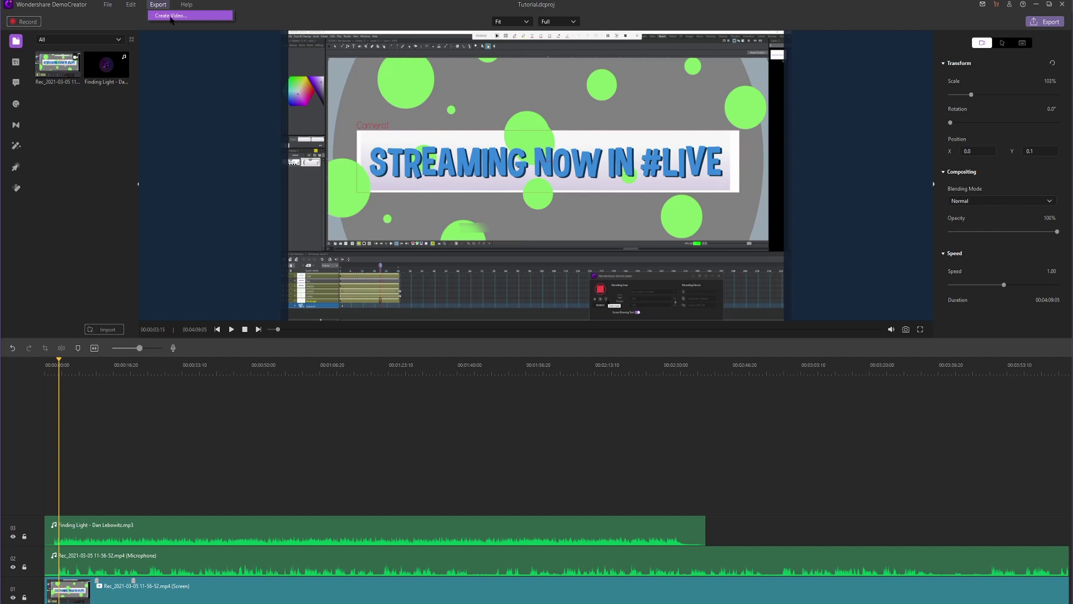
click(173, 15)
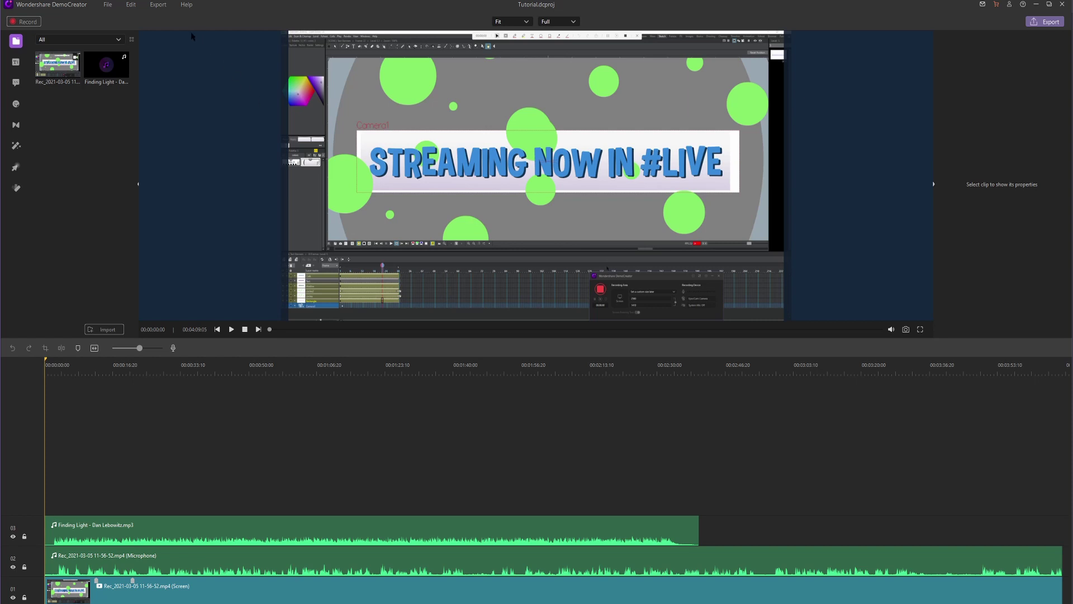
Step: Open the Create Video export dialog from the Export menu
click(158, 4)
click(169, 17)
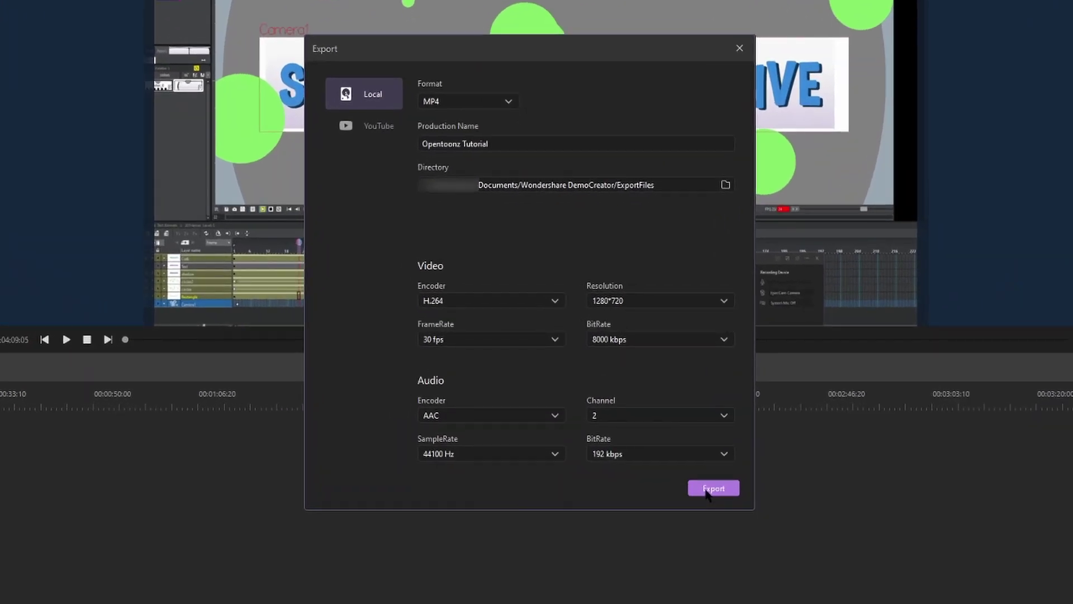
Step: Switch the Export dialog to the YouTube tab to view its sharing options
click(370, 132)
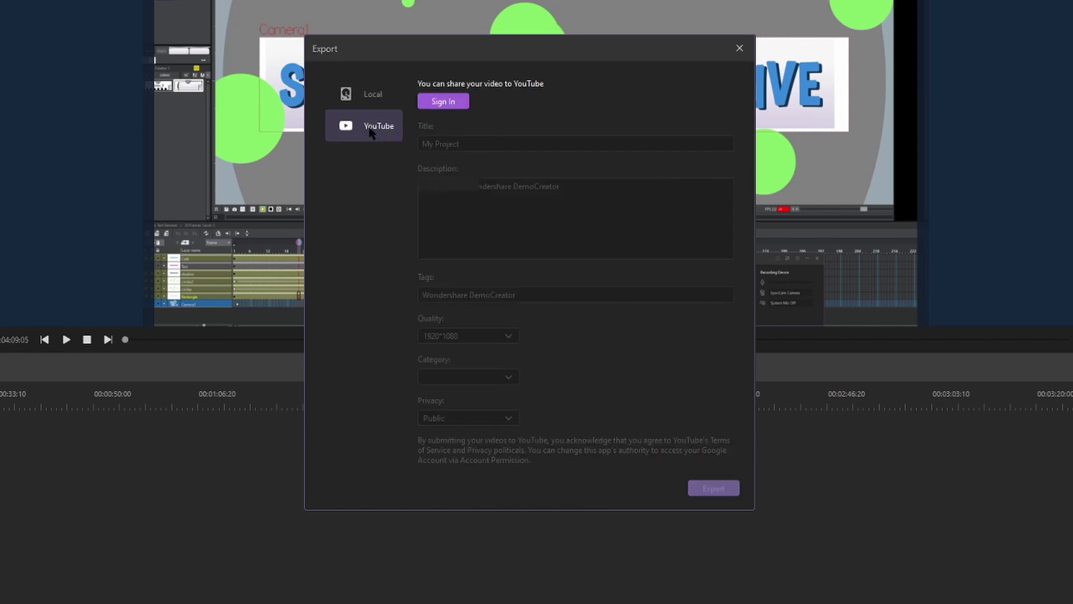